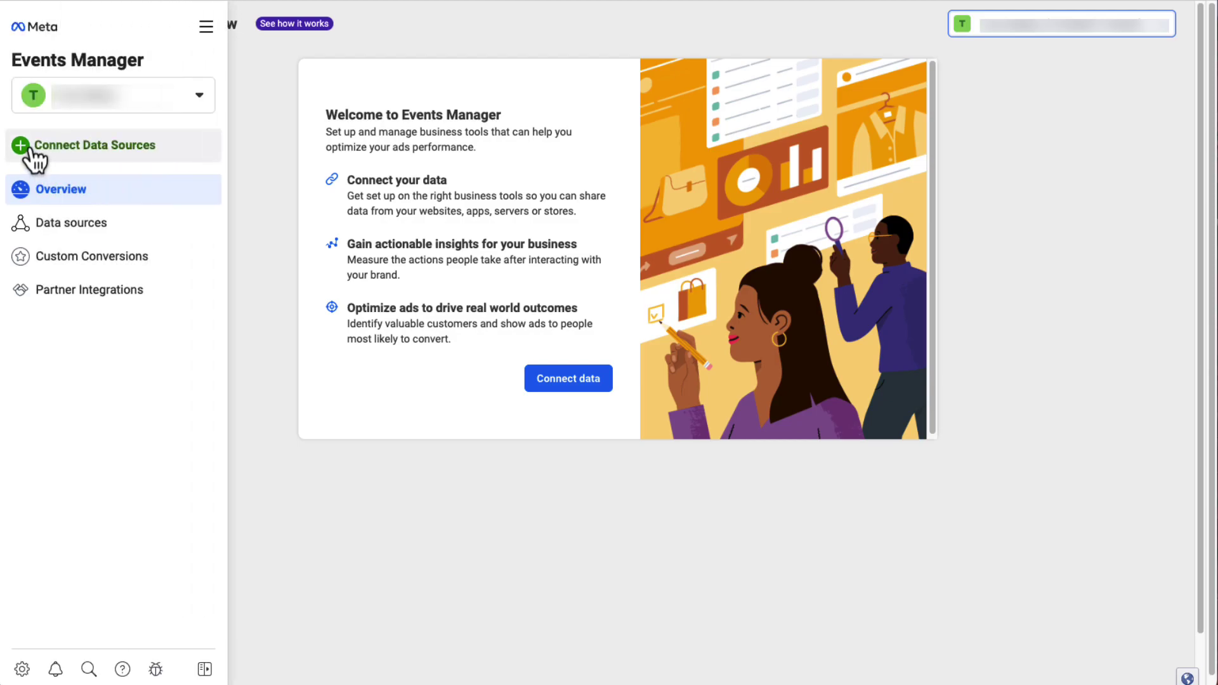
Step: Begin a new data source connection with Web chosen as the source type
left_click(35, 153)
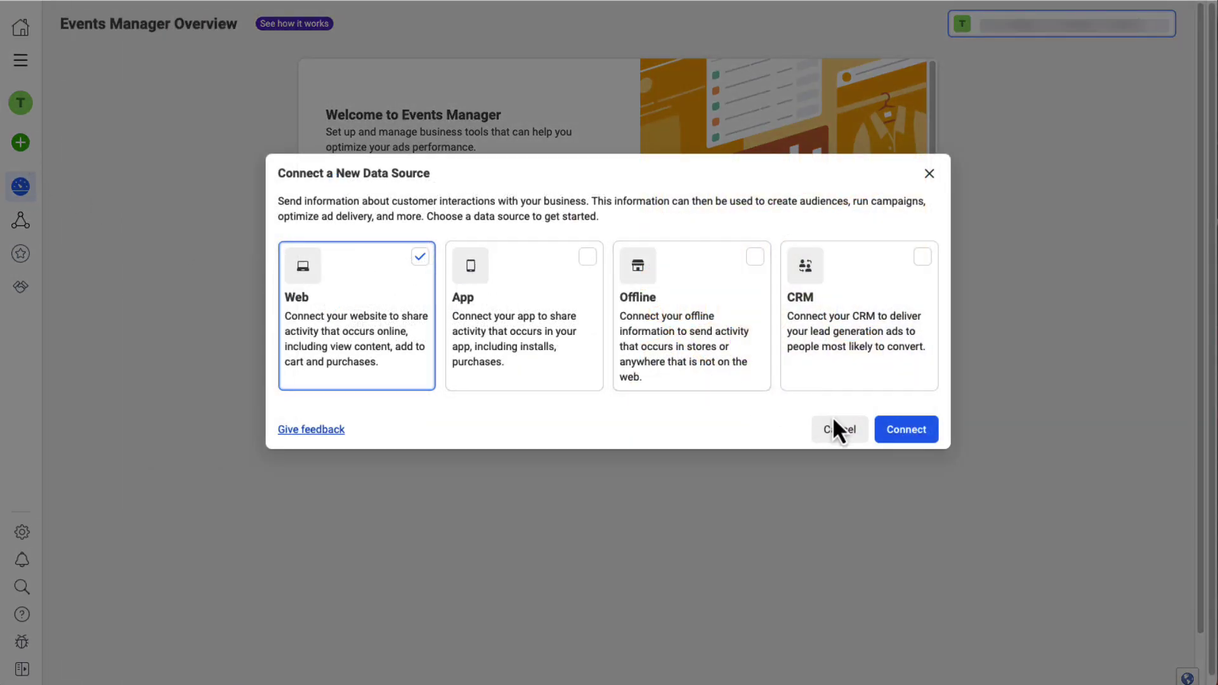
left_click(900, 430)
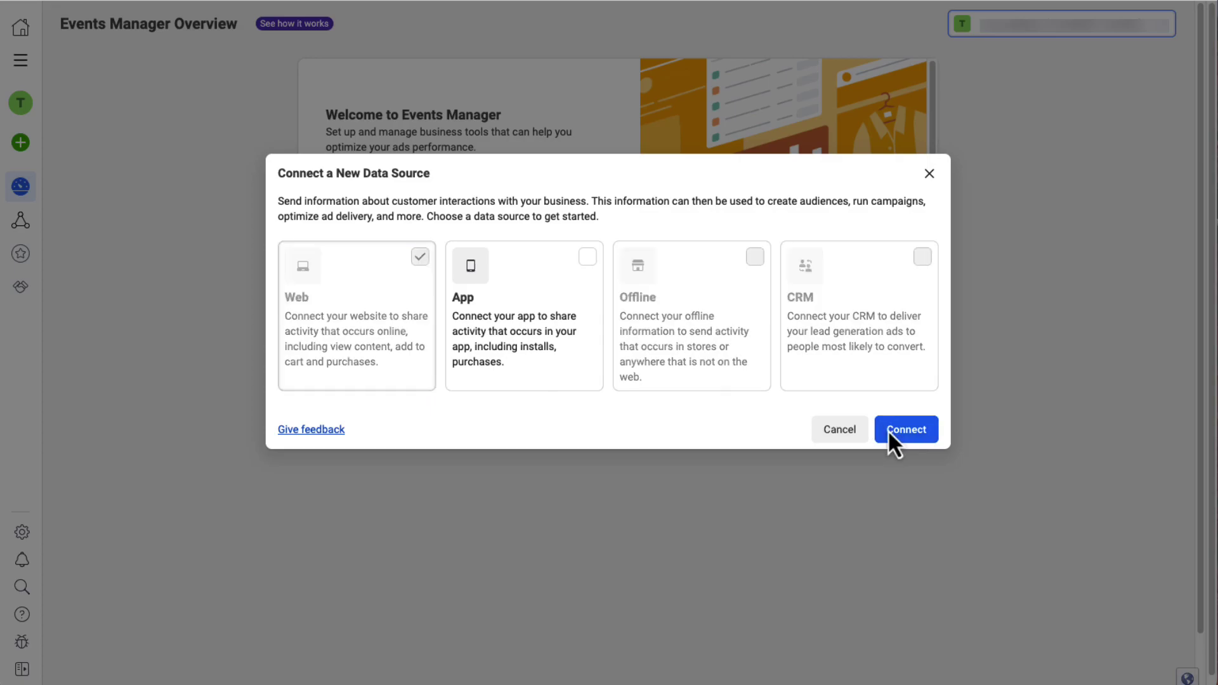
type("My Facebook Pixel")
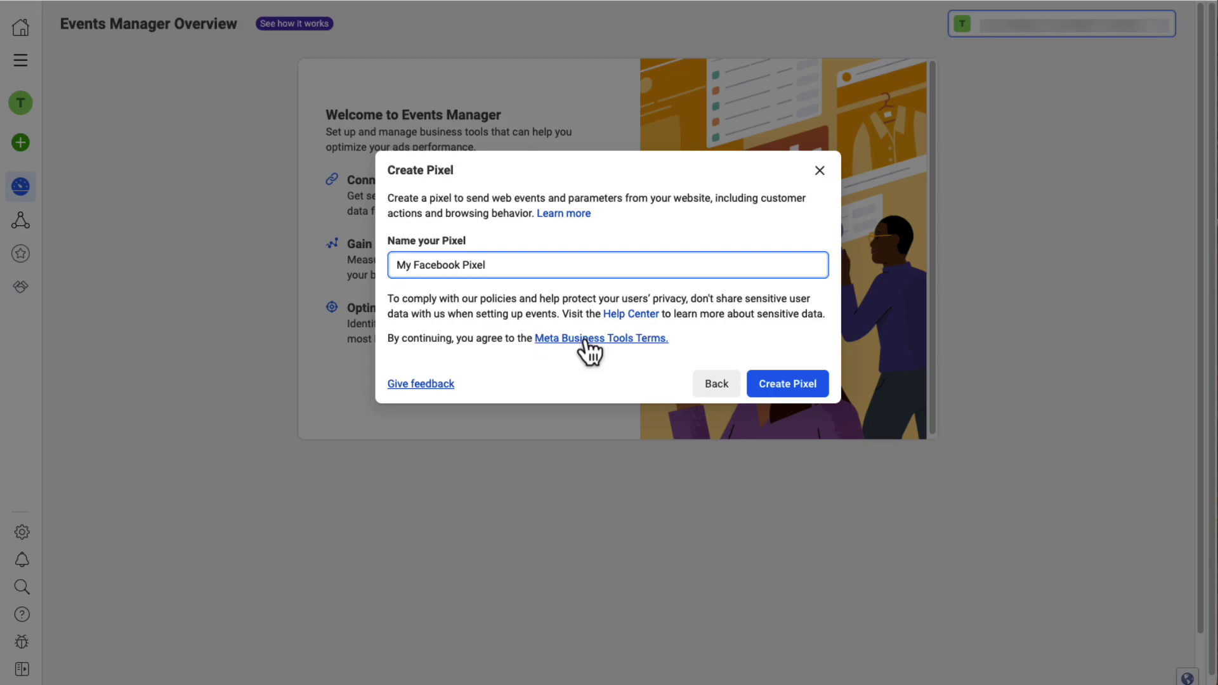
Step: Create 'My Facebook Pixel', check the website URL and decline the WordPress partner integration
left_click(775, 383)
type("https://")
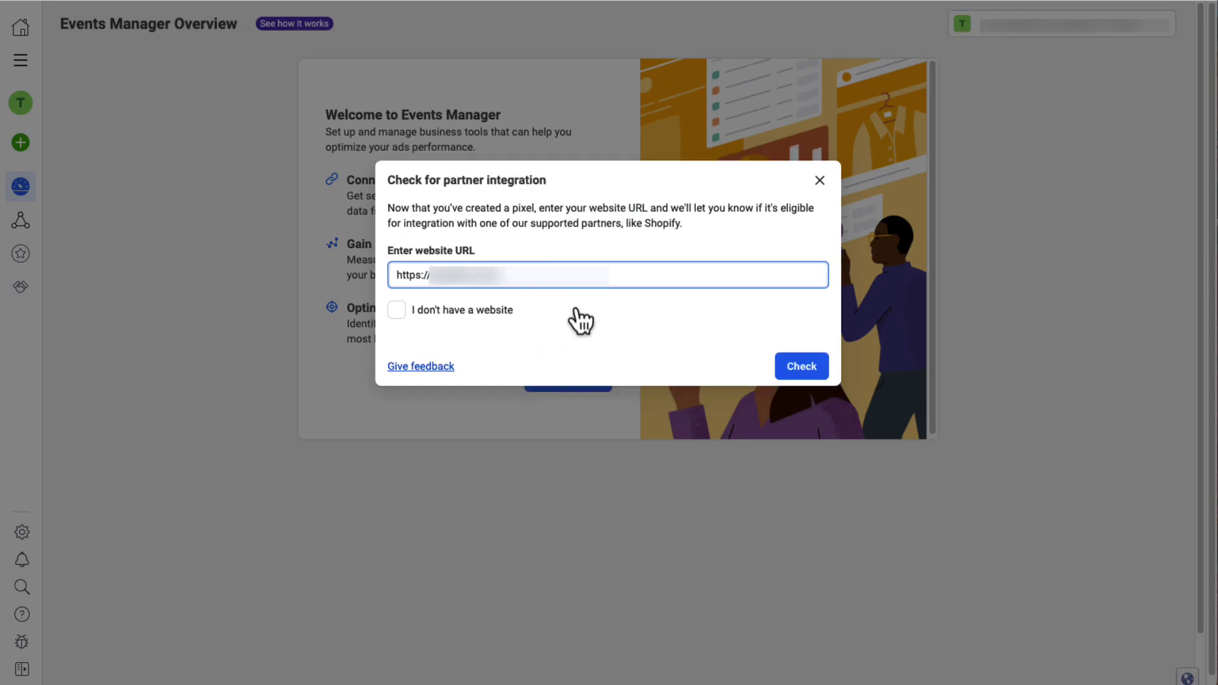
left_click(800, 368)
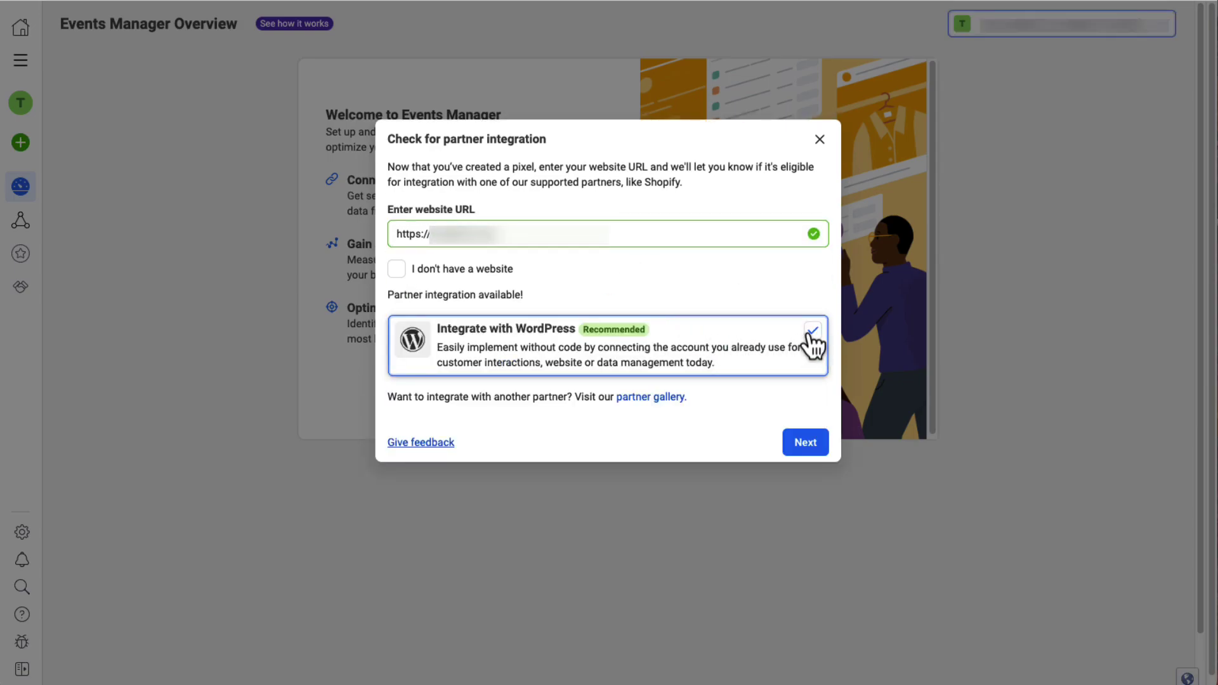
left_click(813, 331)
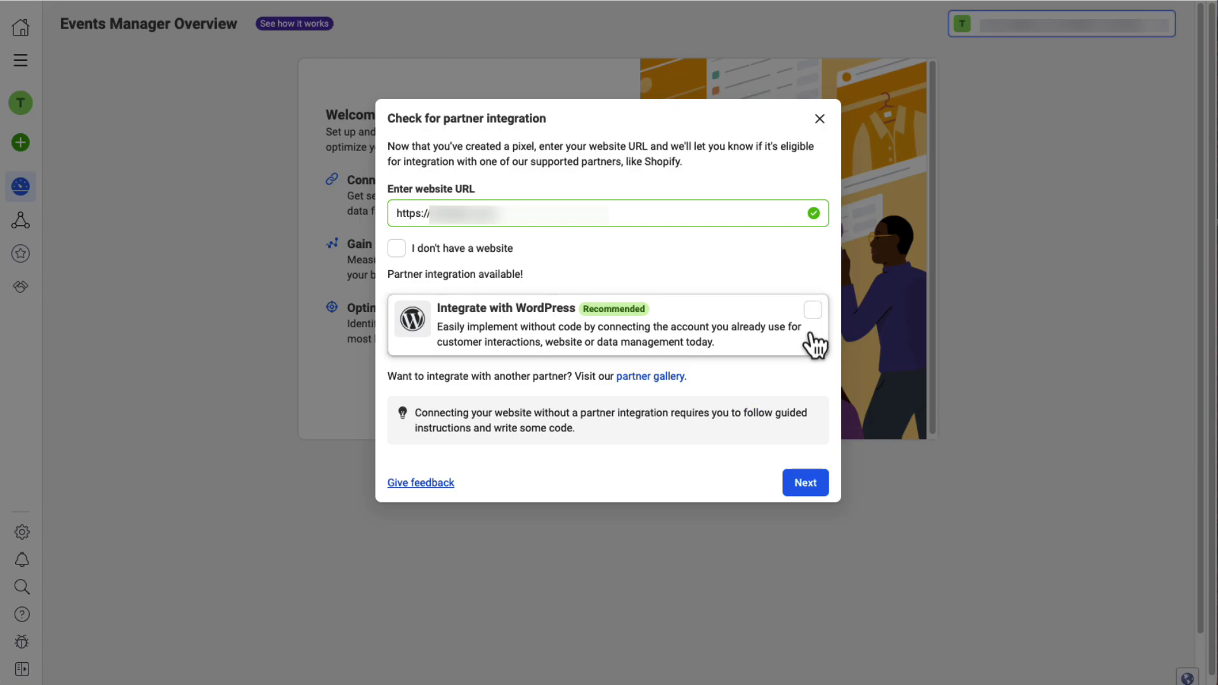
left_click(805, 485)
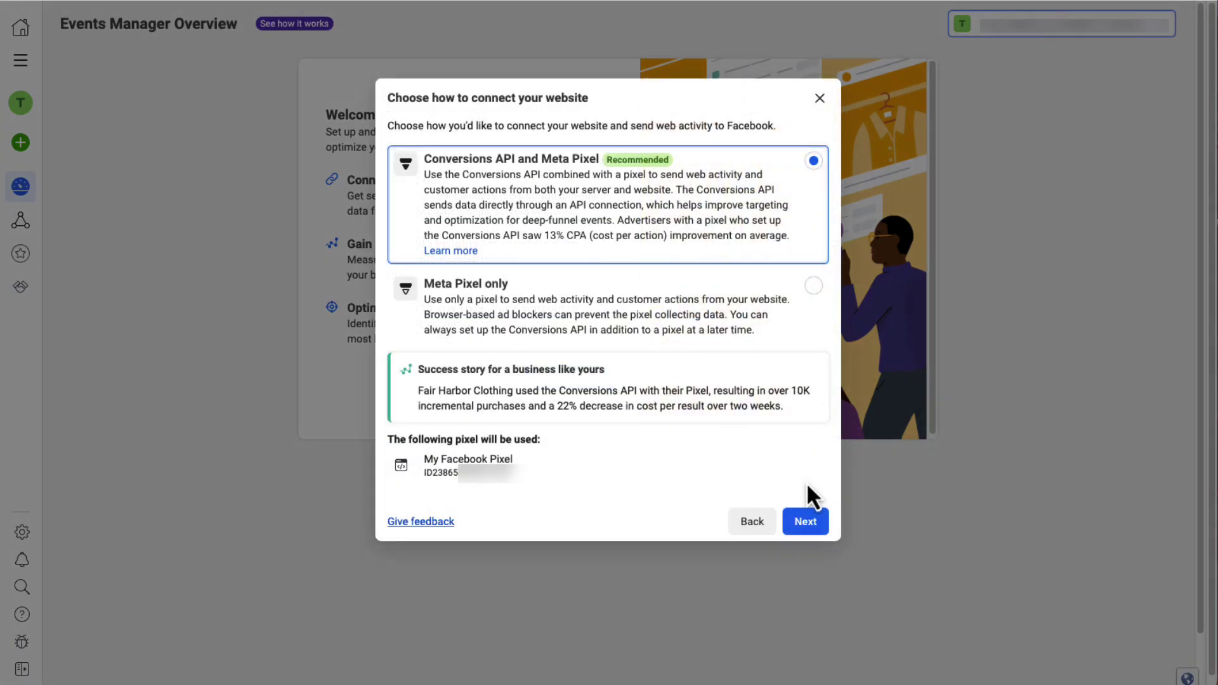
Step: Choose the Meta Pixel only connection method and continue
left_click(811, 290)
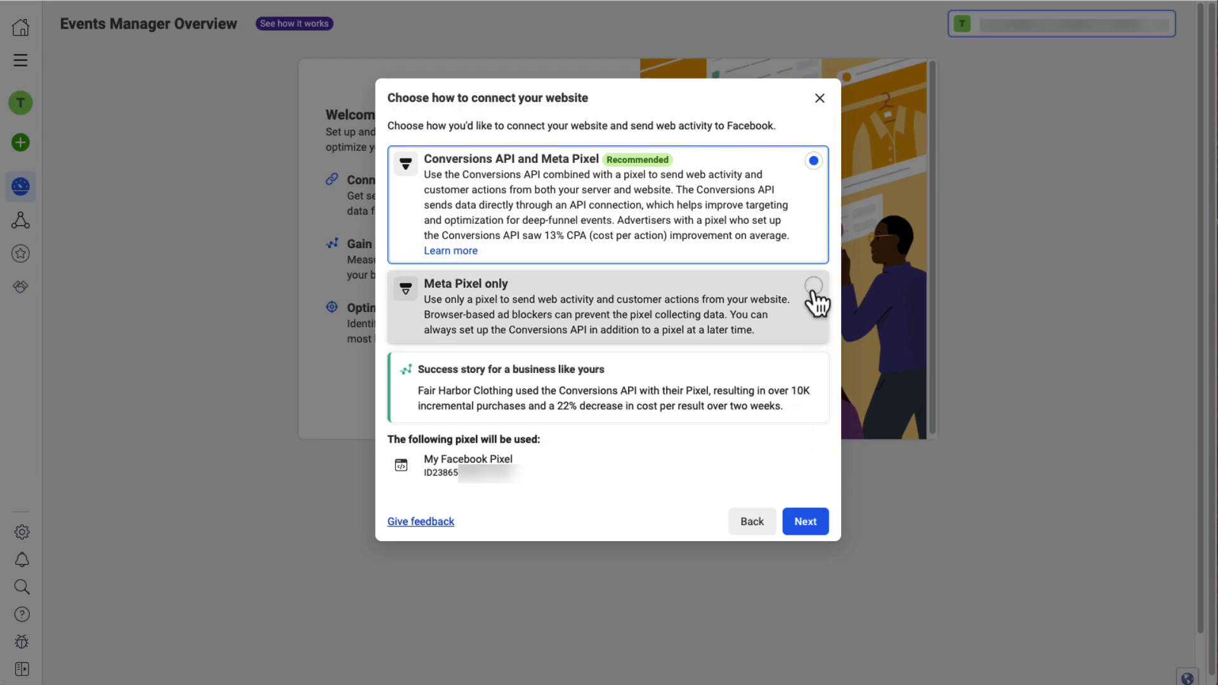
left_click(819, 478)
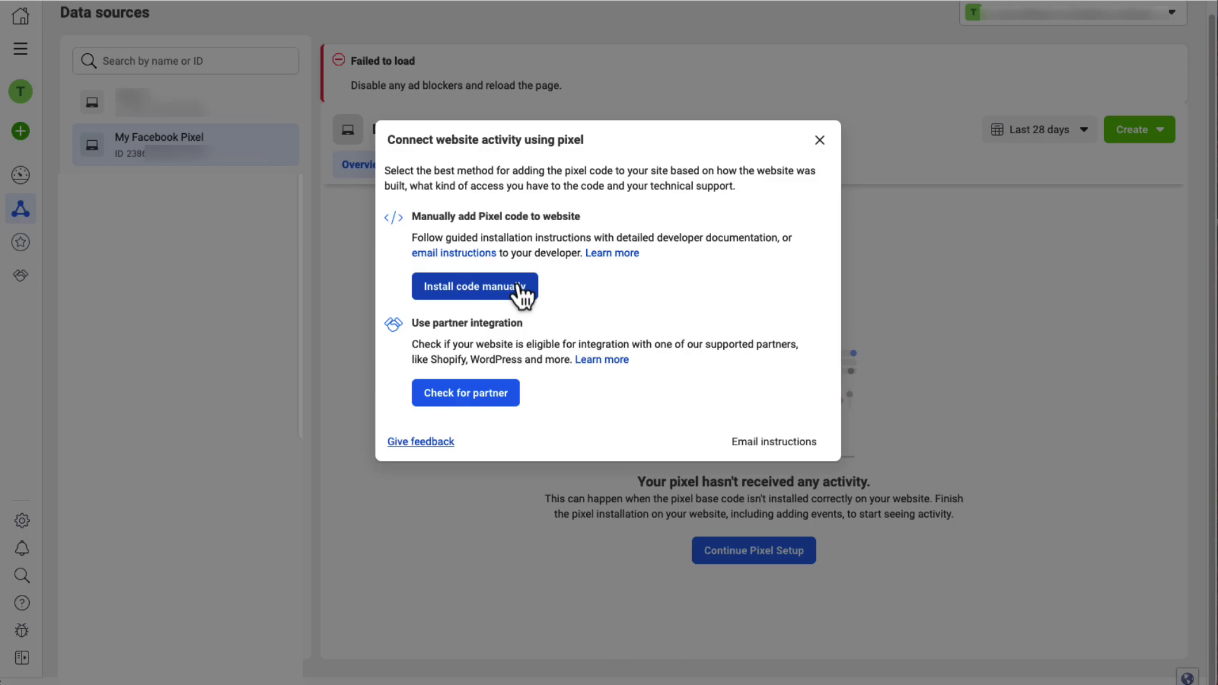
Step: Choose manual installation to reveal the pixel base code
left_click(522, 290)
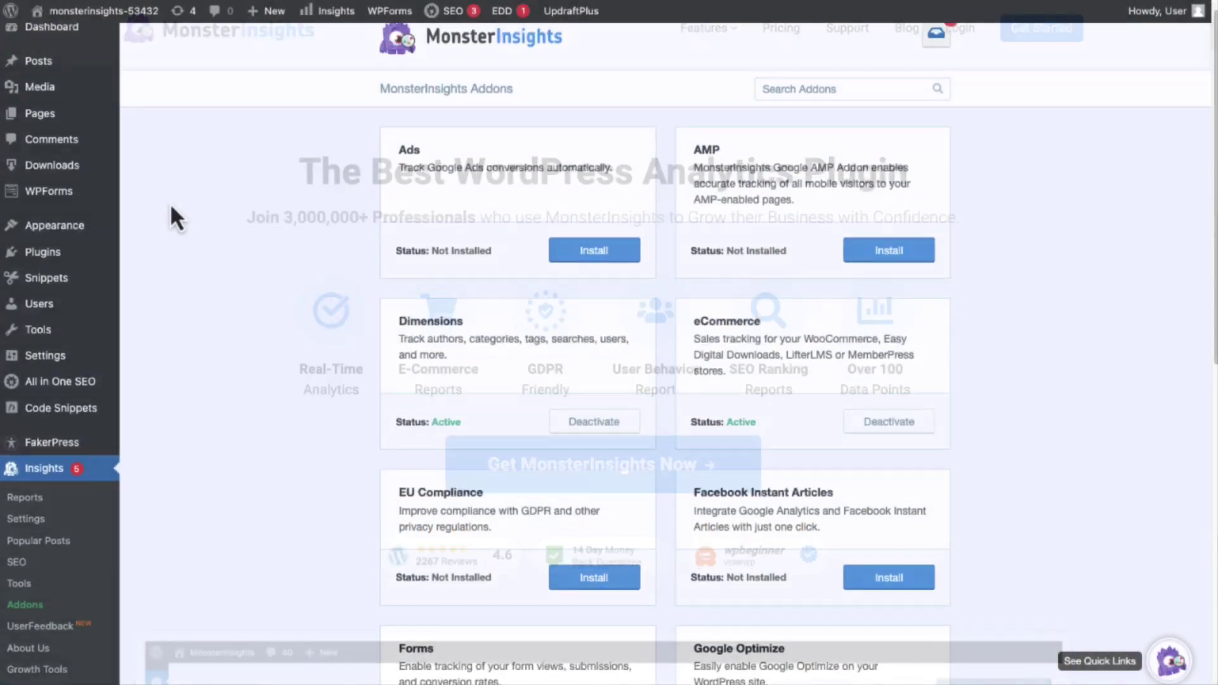
scroll(171, 208, "down", 2)
scroll(171, 208, "down", 2)
scroll(171, 207, "down", 1)
scroll(170, 207, "down", 1)
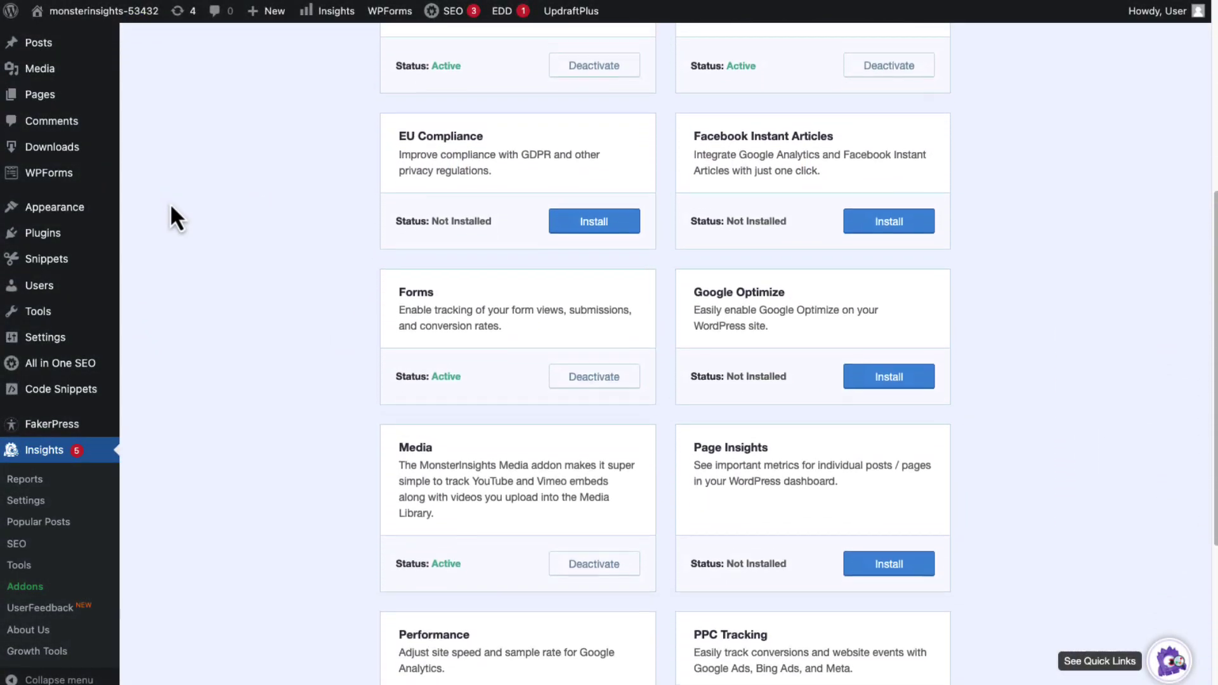
scroll(171, 207, "down", 1)
scroll(170, 207, "down", 1)
scroll(172, 207, "down", 1)
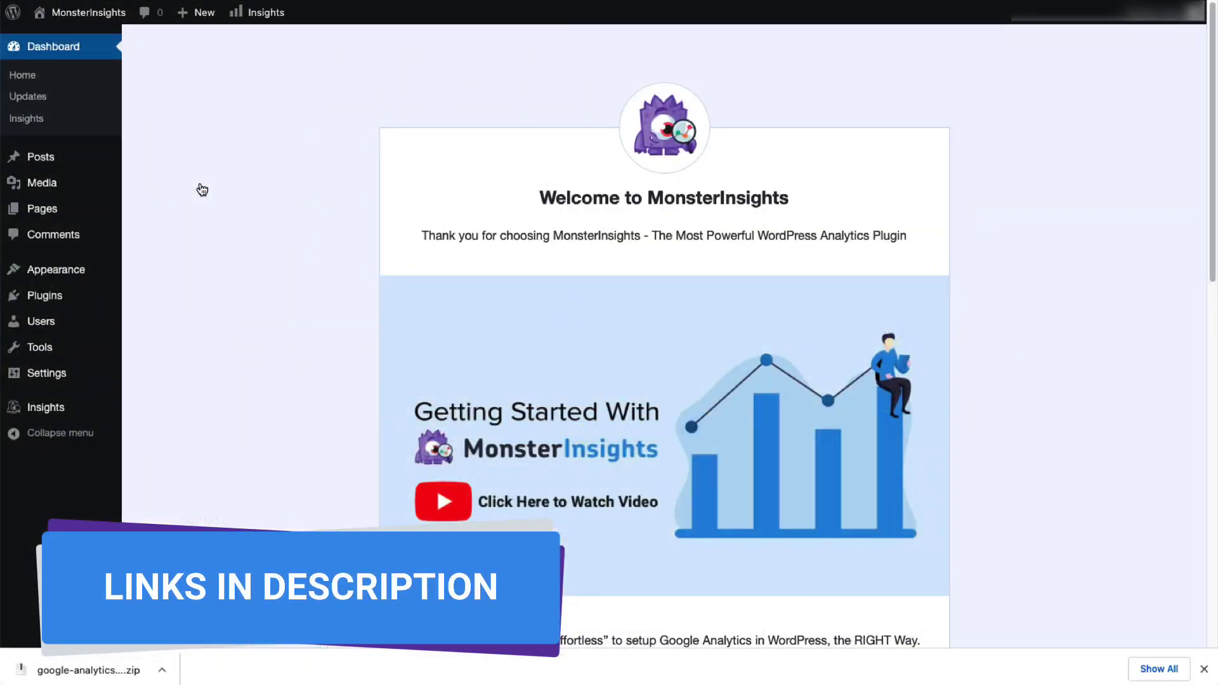
scroll(239, 237, "down", 5)
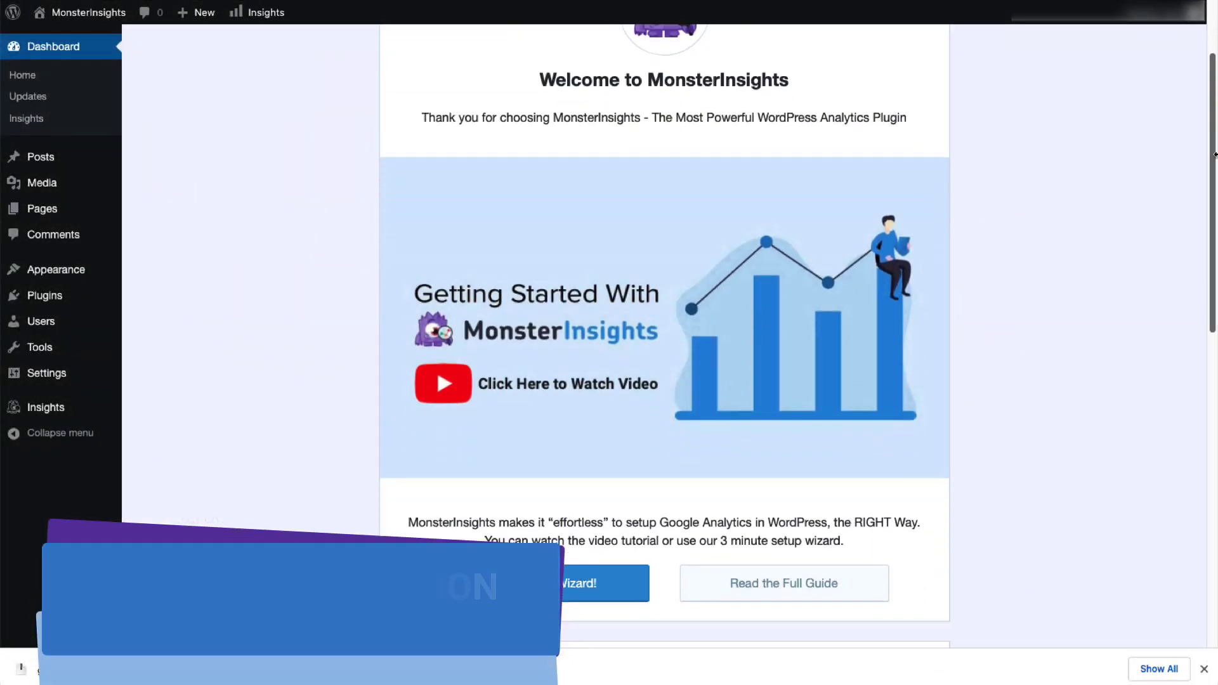
scroll(667, 381, "down", 1)
Step: Launch the MonsterInsights setup wizard from the welcome page
left_click(584, 300)
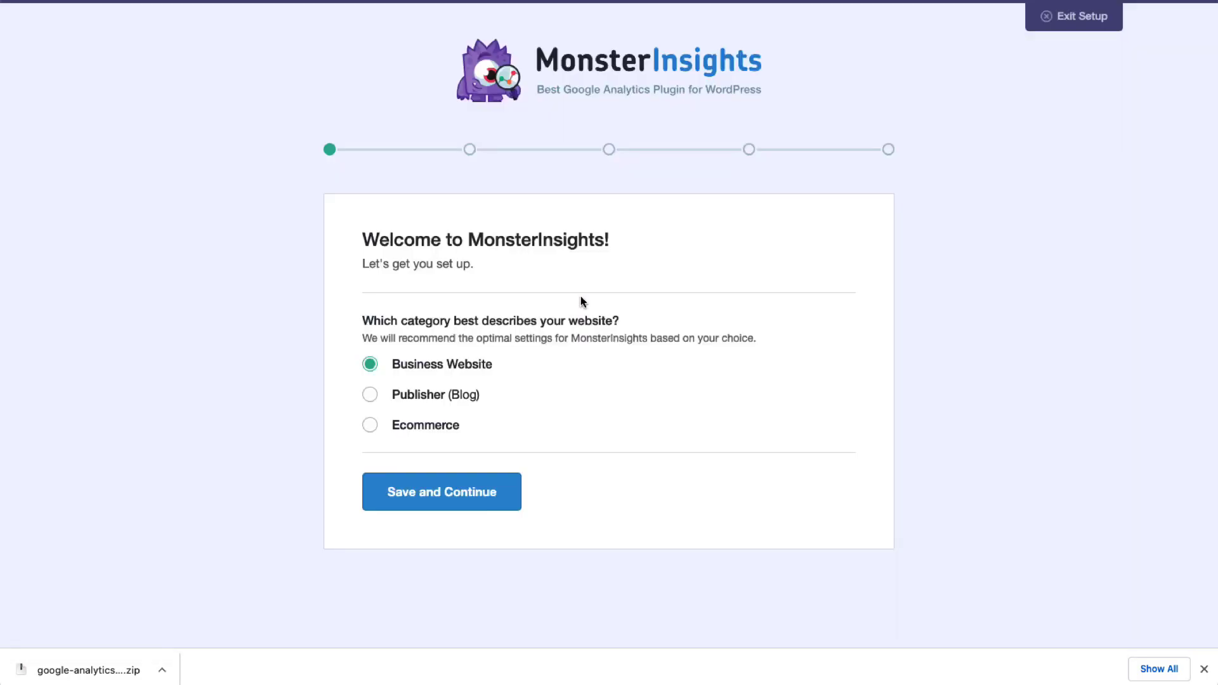
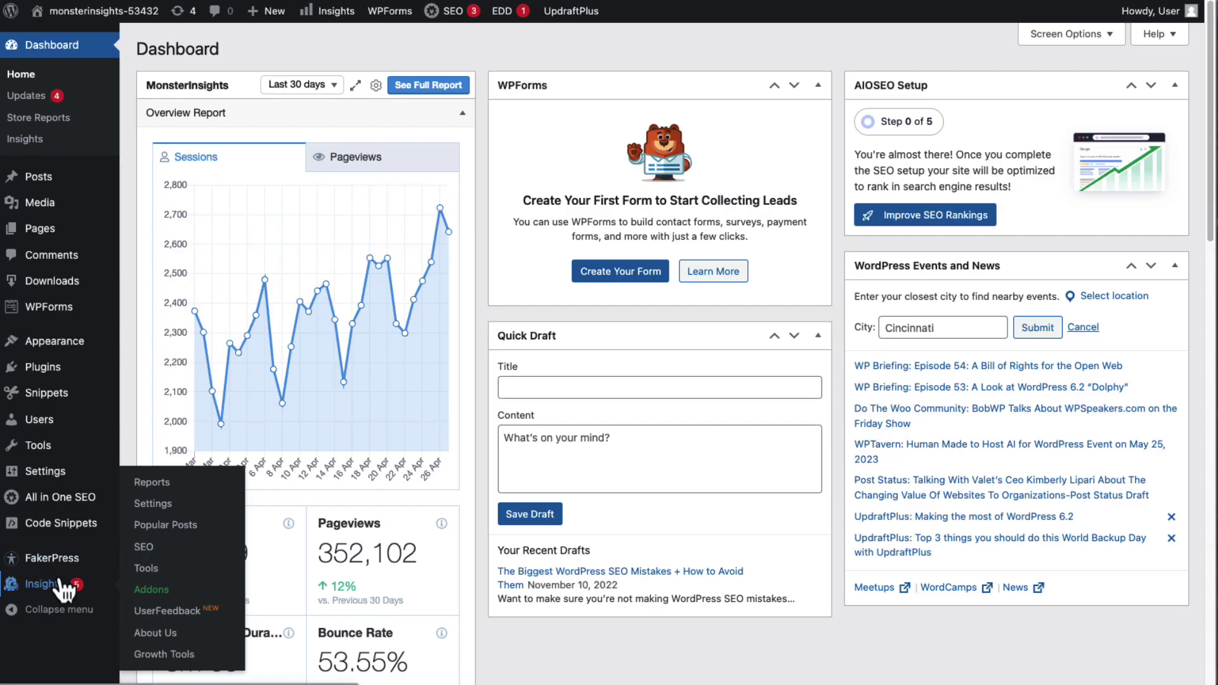
Step: Go to the MonsterInsights Addons page to install PPC Tracking
left_click(151, 592)
scroll(341, 417, "down", 2)
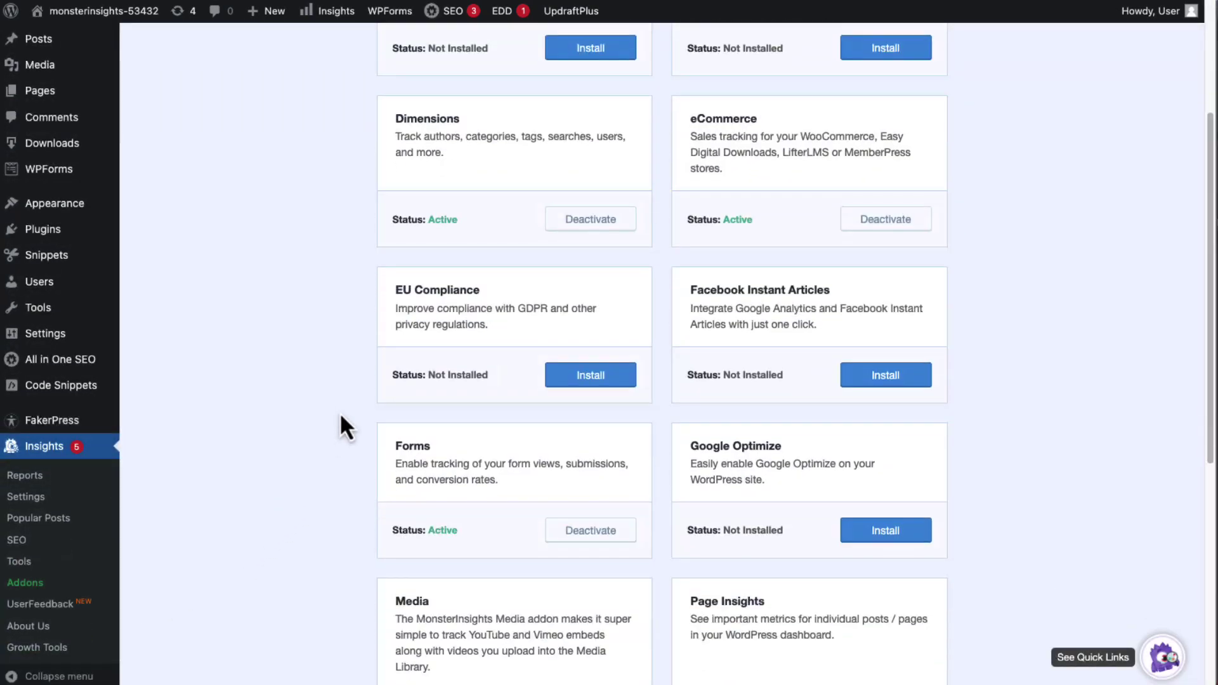
scroll(340, 414, "down", 4)
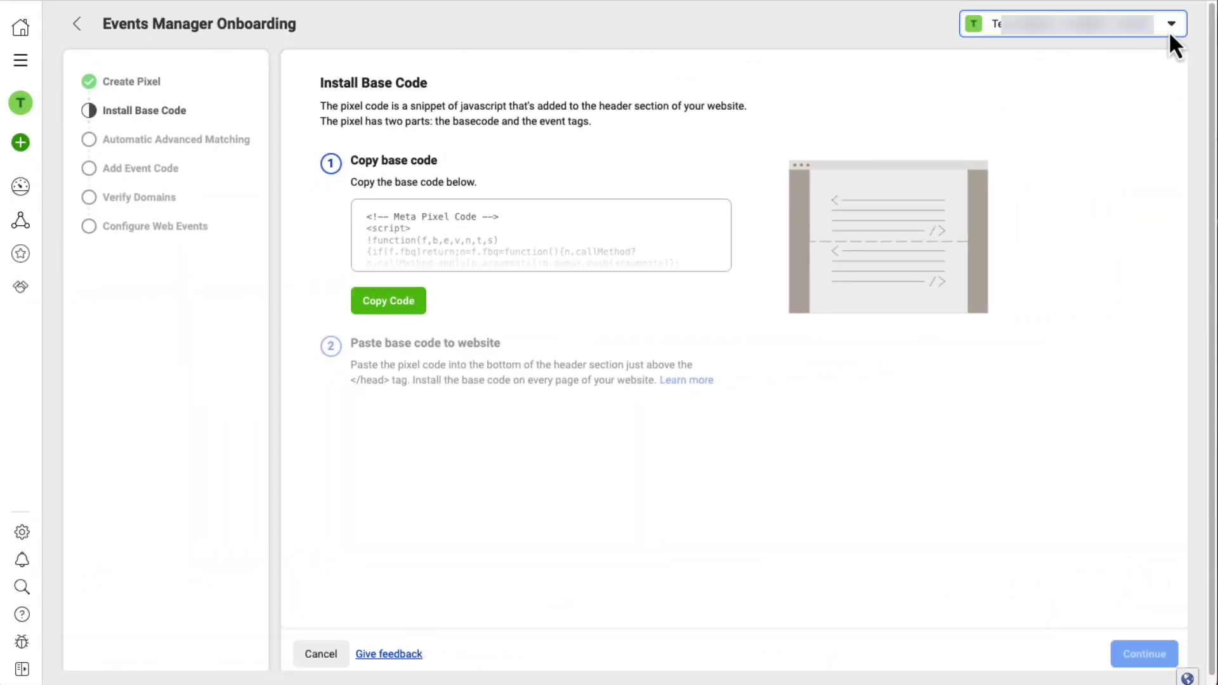
Step: Show the business account list from the Events Manager asset selector
left_click(1170, 28)
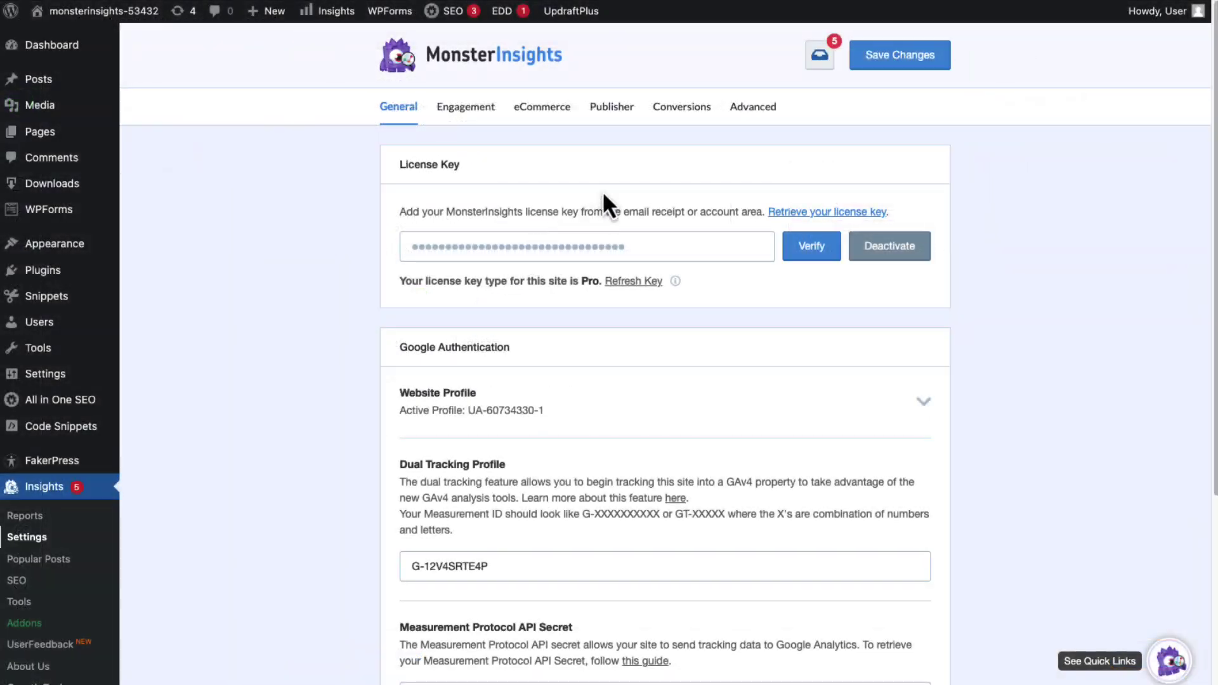
Step: Switch MonsterInsights settings to the Conversions section with Meta Ads Tracking
left_click(681, 122)
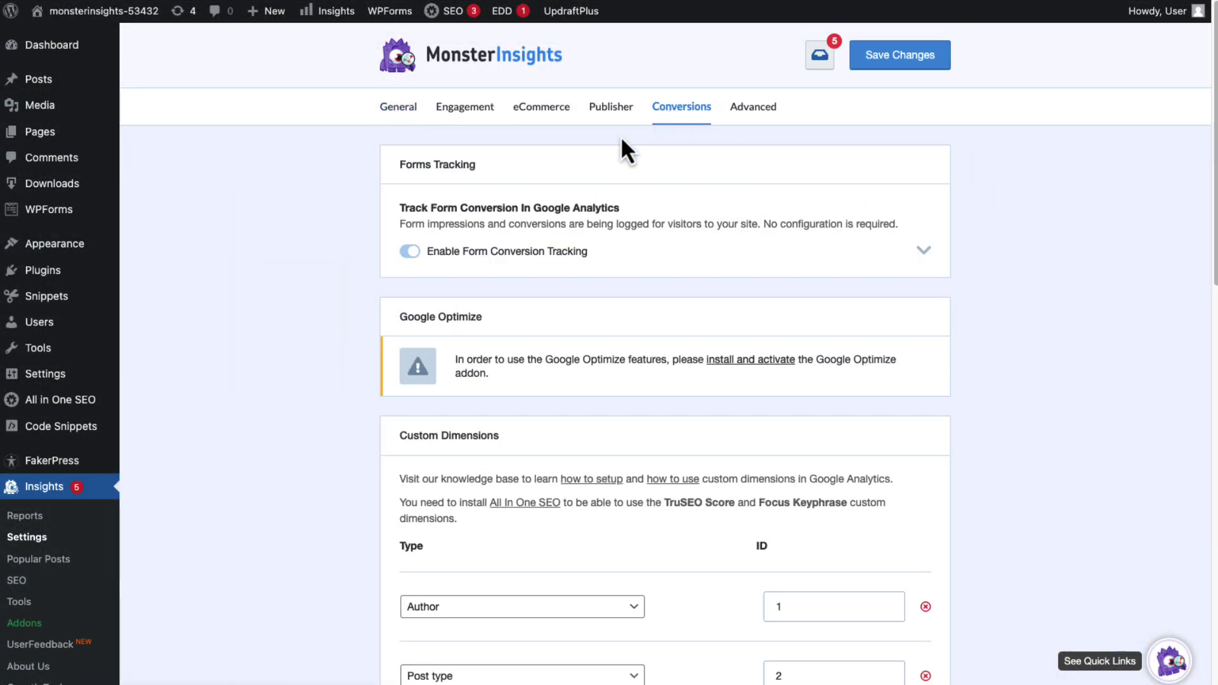
scroll(341, 297, "down", 1)
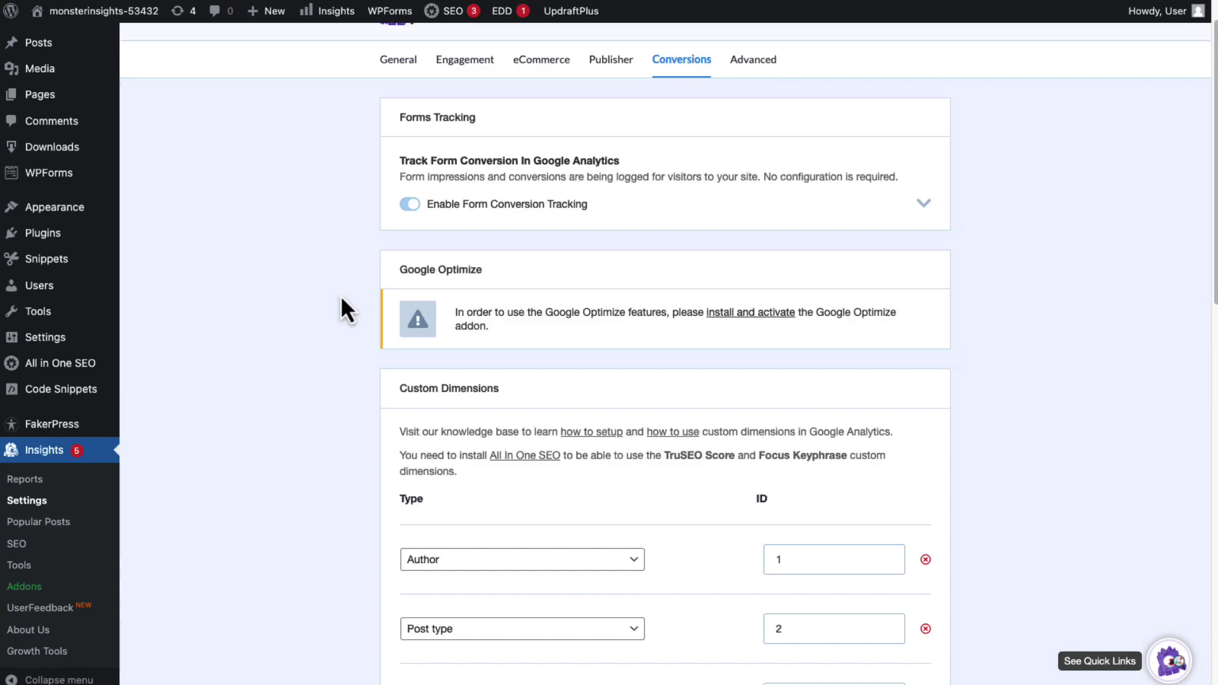
scroll(342, 297, "down", 2)
scroll(341, 297, "down", 2)
scroll(342, 297, "down", 2)
scroll(341, 296, "down", 2)
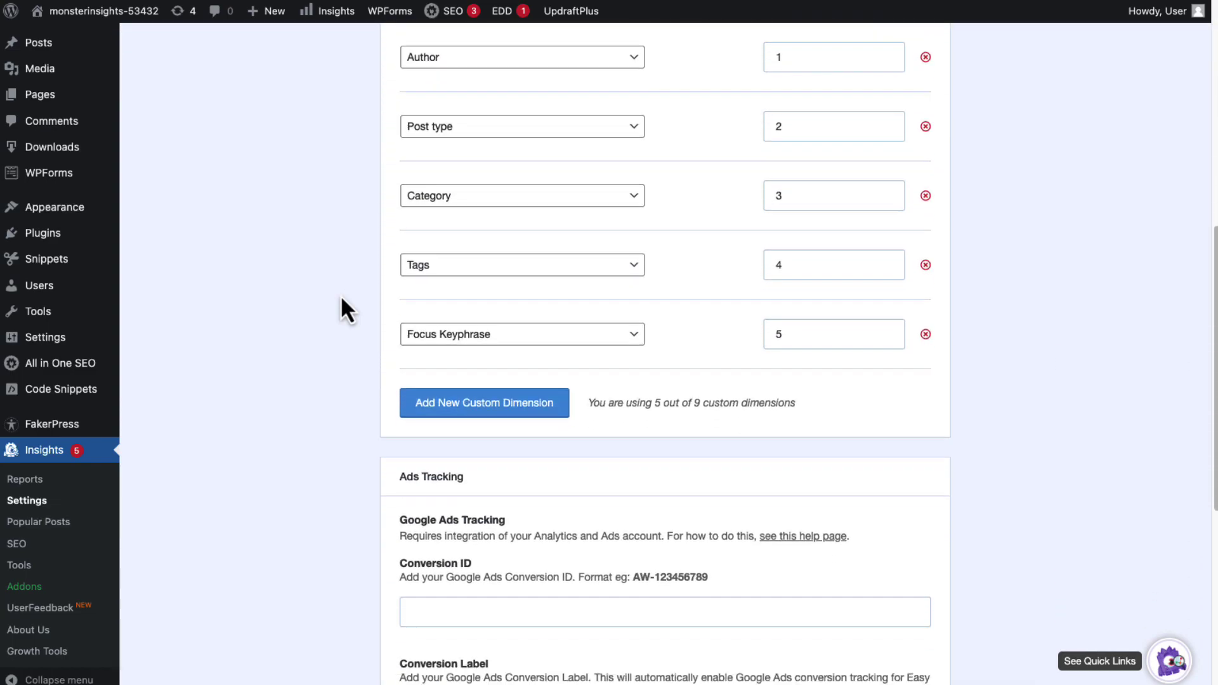
scroll(341, 295, "down", 2)
scroll(341, 296, "down", 2)
scroll(341, 295, "down", 2)
scroll(341, 296, "down", 2)
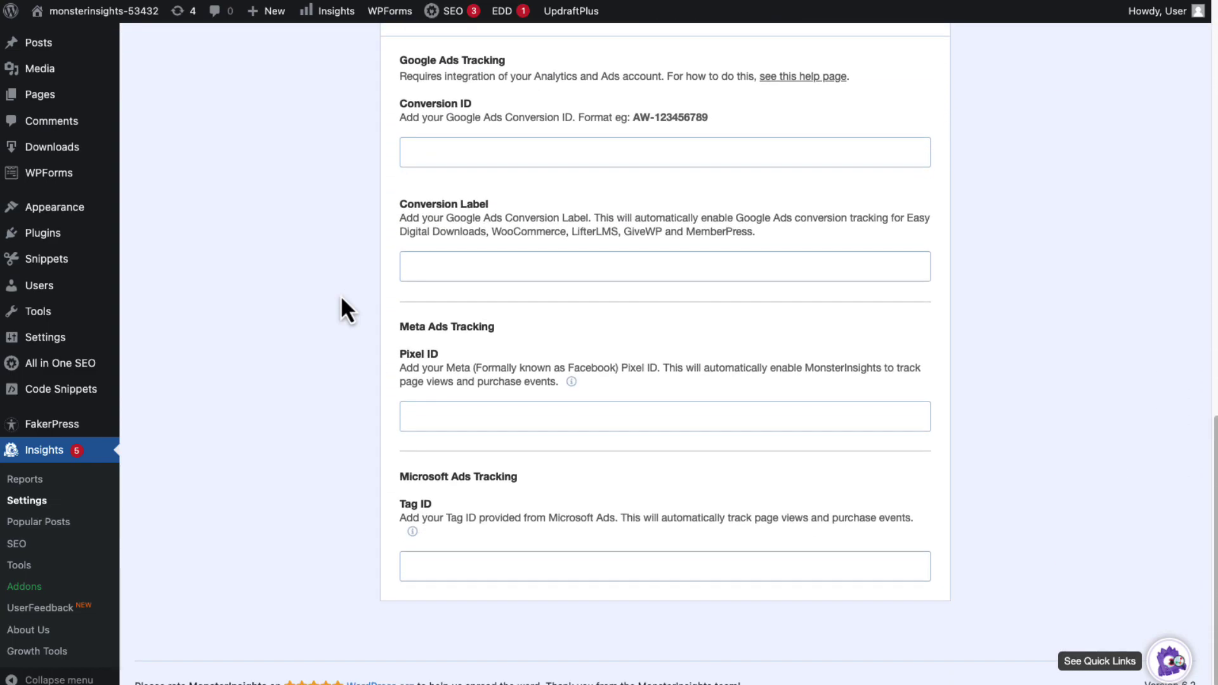